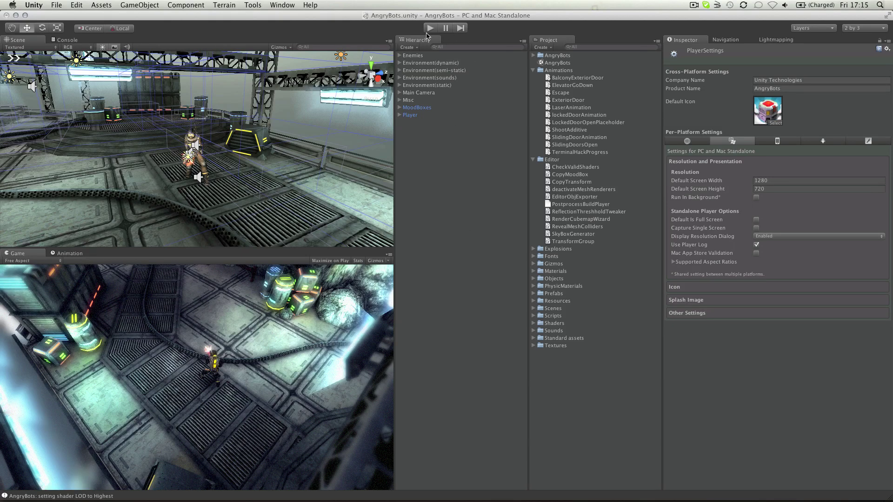
- Run the game in the editor and play-test it by moving the character around and shooting at enemies
click(430, 29)
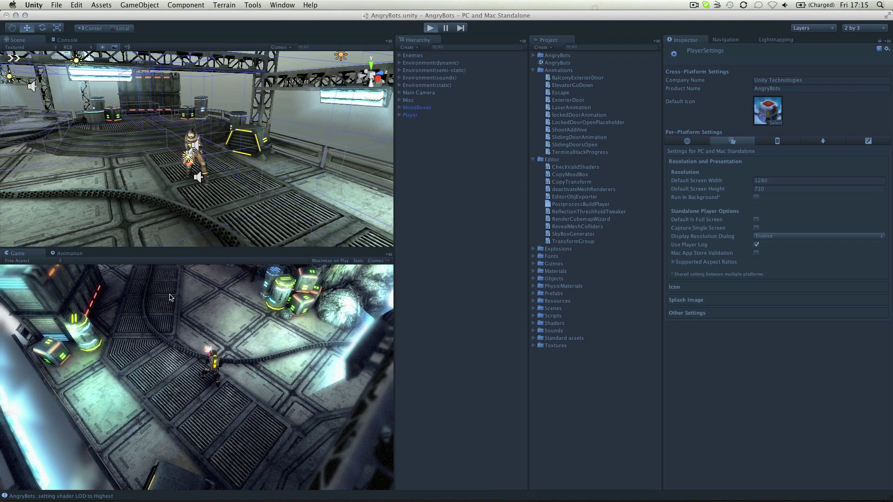
key(w)
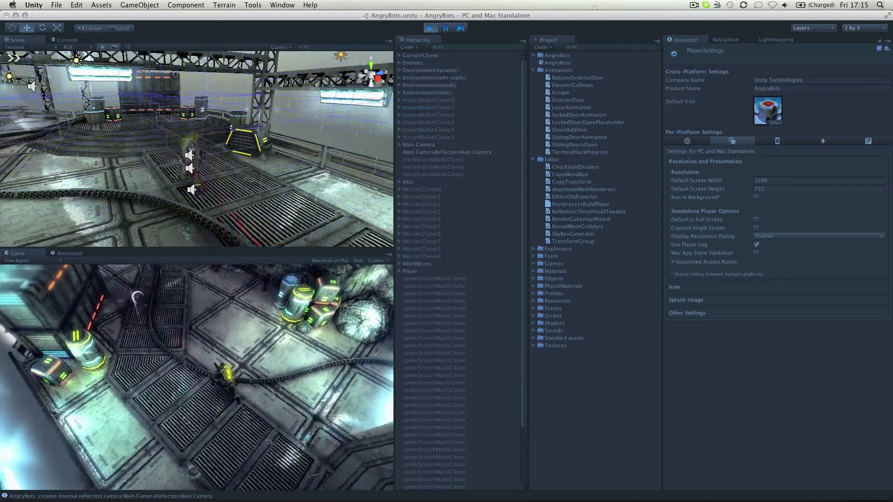
key(w)
mouse_move(149, 292)
mouse_down()
mouse_move(93, 299)
mouse_move(76, 290)
mouse_move(93, 282)
mouse_move(109, 281)
mouse_move(74, 302)
mouse_up()
key(a)
key(s)
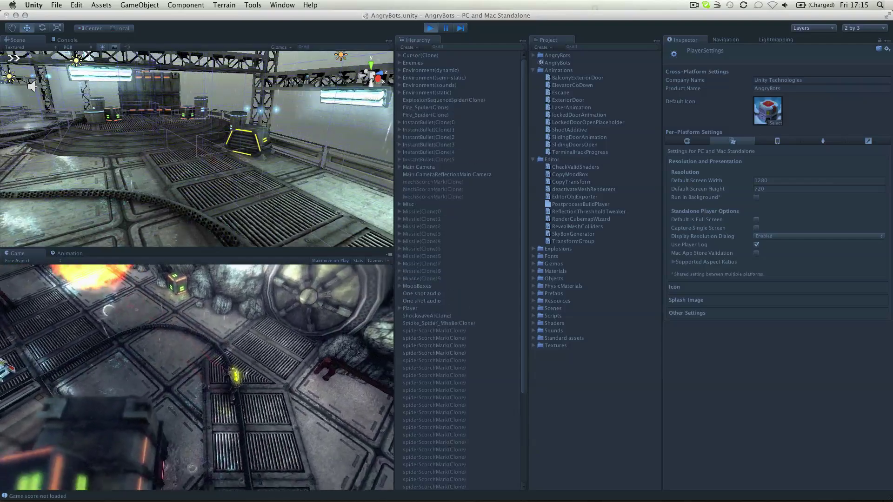
key(d)
key(a)
drag(28, 389, 41, 393)
key(w)
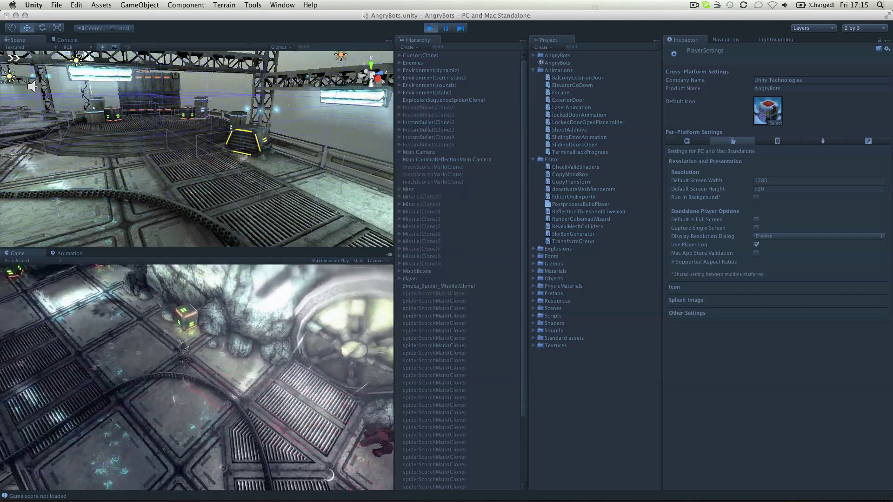
key(s)
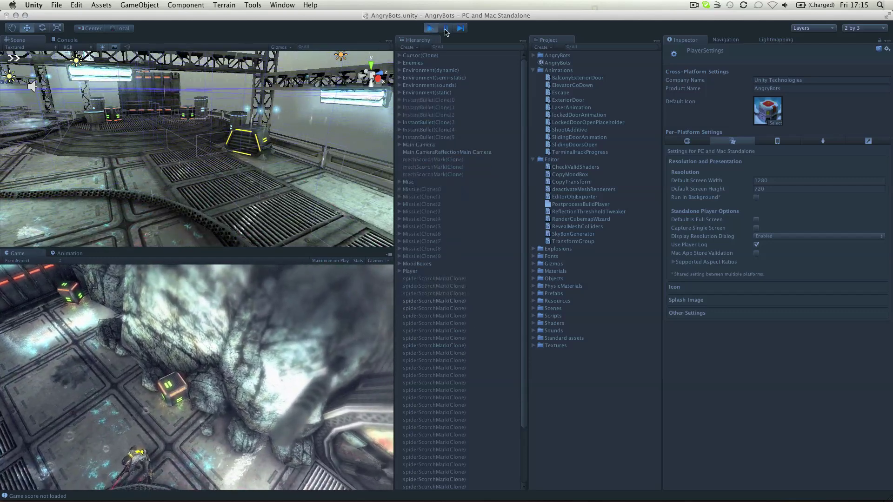
- Pause the running game and advance it frame by frame
click(447, 29)
click(460, 29)
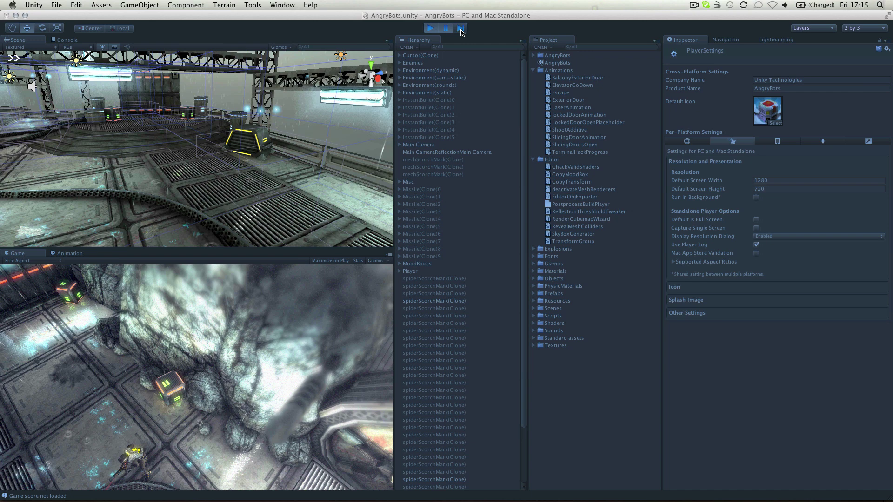
click(460, 29)
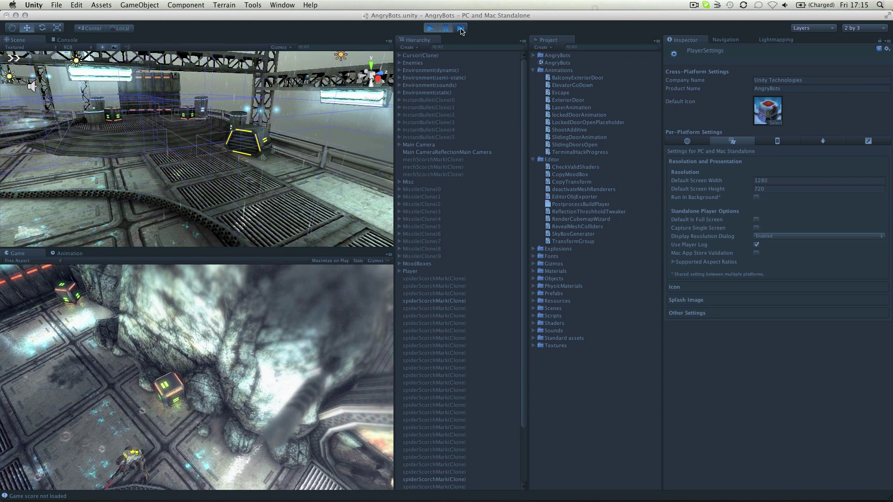
click(460, 30)
click(460, 30)
click(445, 31)
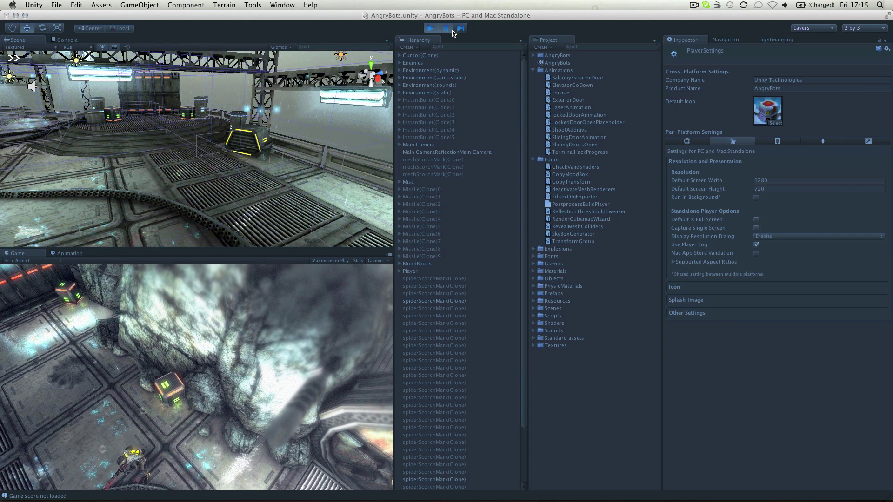
- Set the Player's Walking Speed in the Free Movement Motor script to 50 during play mode and resume the game
click(443, 64)
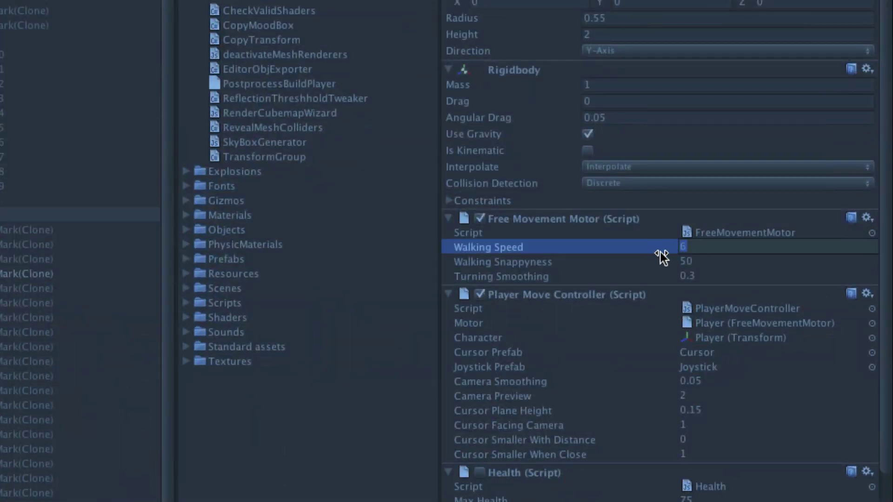
text(50)
key(Return)
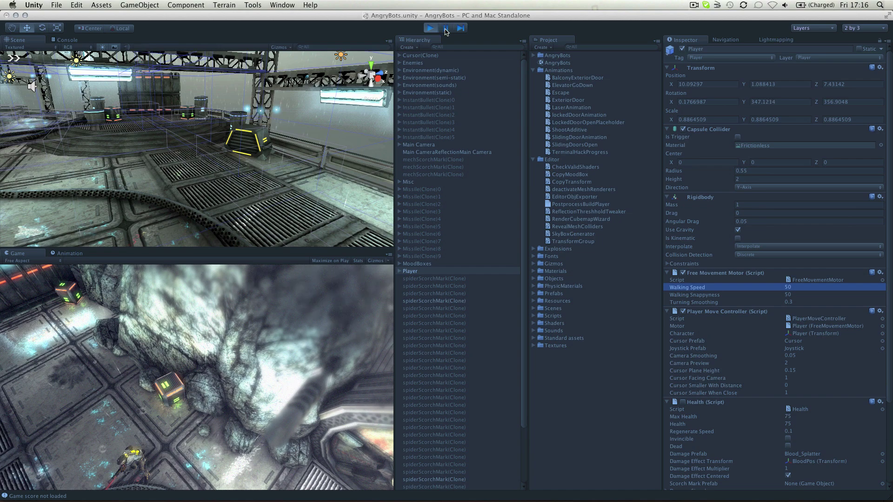
click(445, 32)
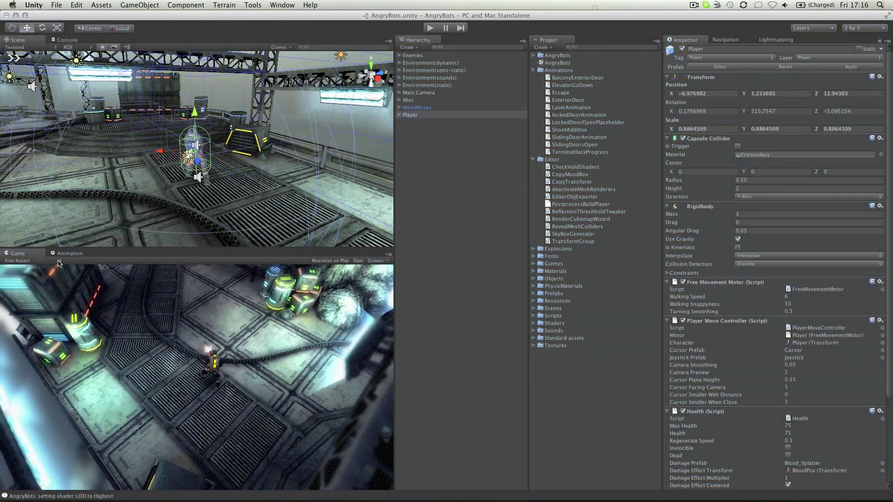
- Set the Game view's aspect to Standalone (1280x720) and enable Maximize on Play
click(59, 263)
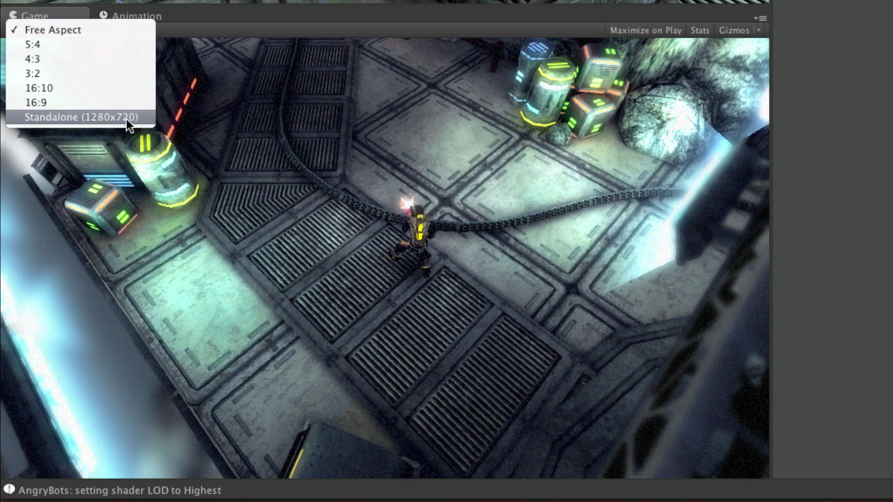
click(126, 119)
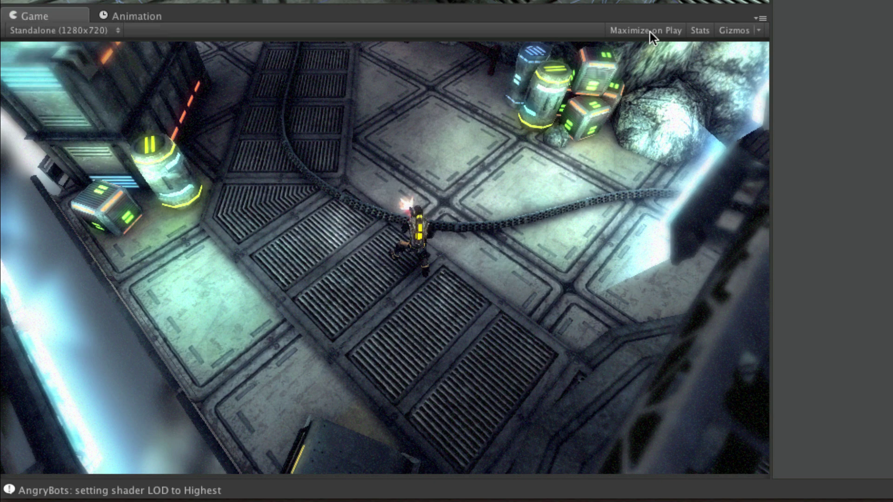
click(659, 31)
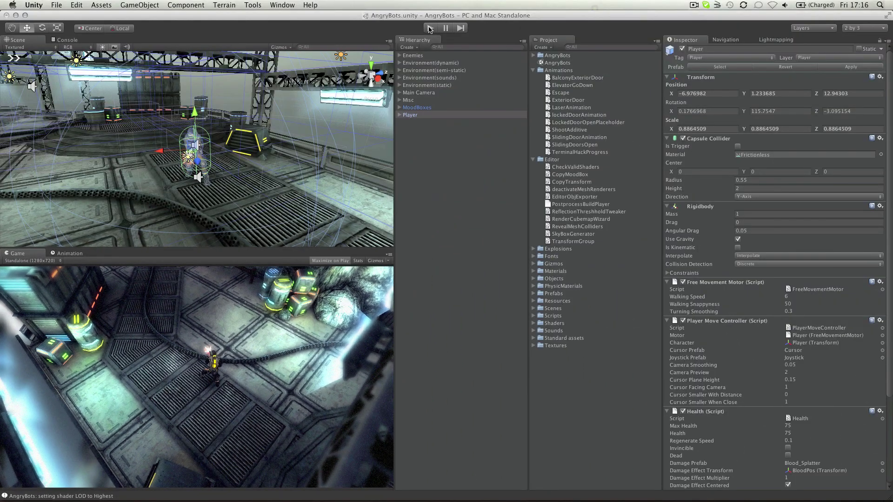
- Play-test the game in the maximized Game view and stop play mode
click(430, 28)
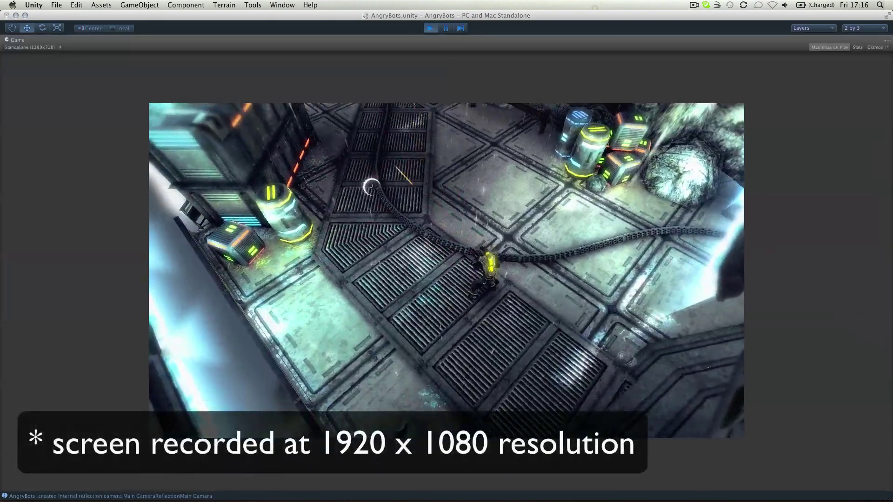
key(w)
mouse_move(371, 187)
mouse_down()
mouse_move(392, 195)
mouse_move(395, 173)
mouse_move(411, 172)
mouse_move(205, 230)
mouse_move(374, 171)
mouse_up()
key(a)
key(w)
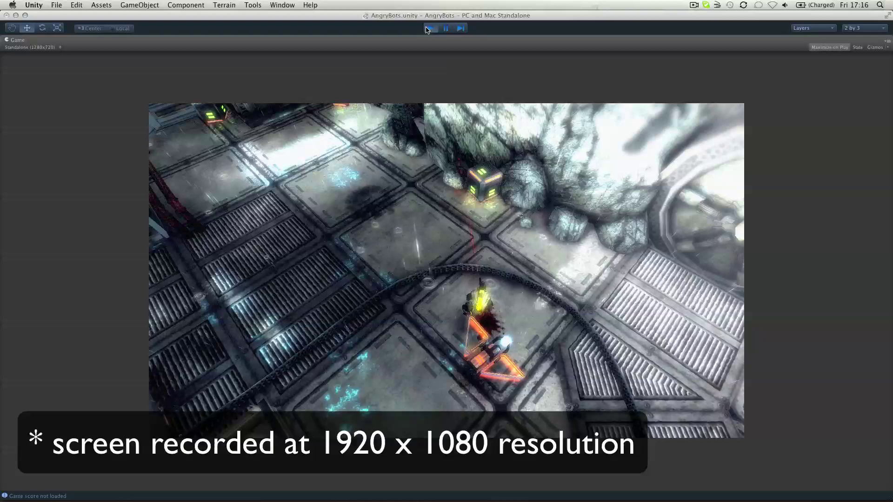
click(427, 29)
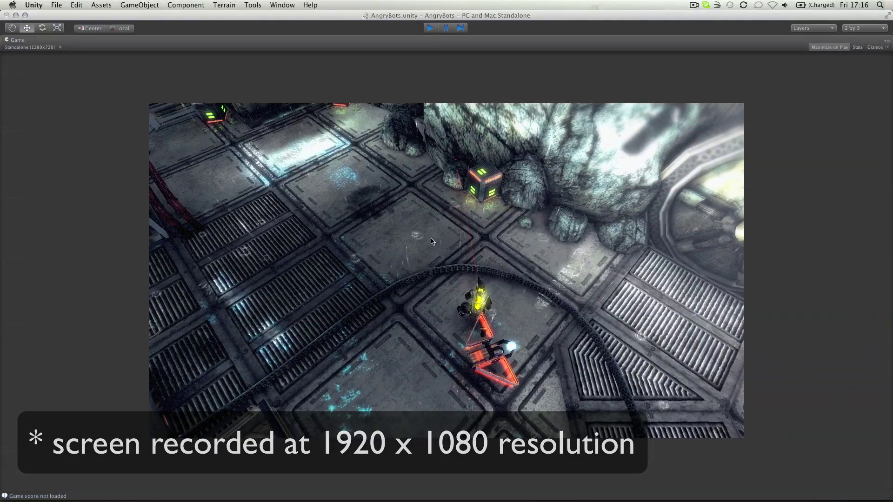
key(super+p)
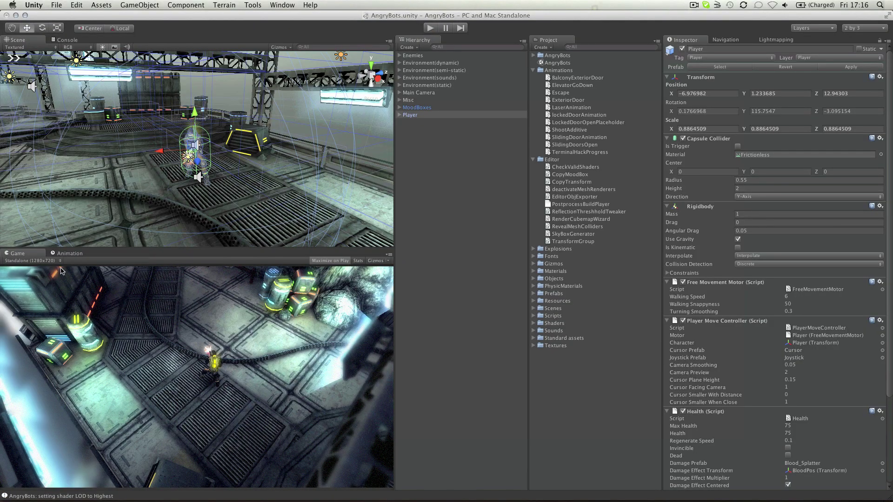
- Set the standalone Default Screen Width in the project's Player settings to 1300
click(76, 4)
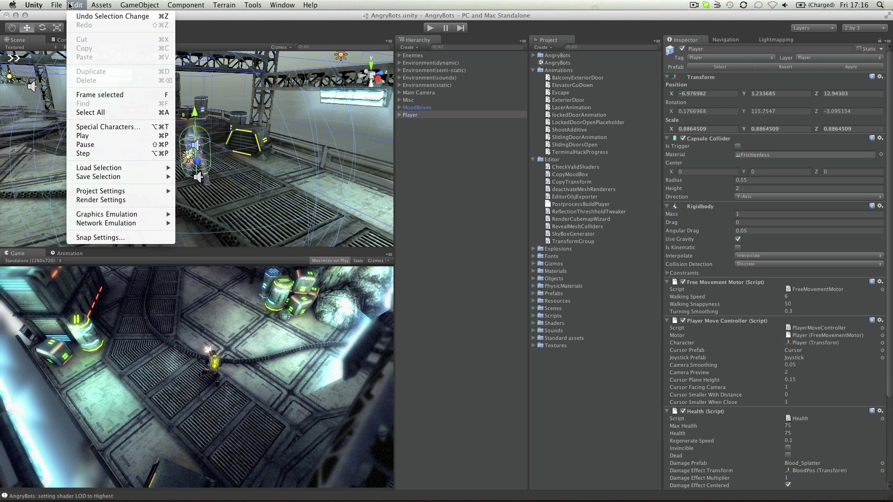
mouse_move(154, 190)
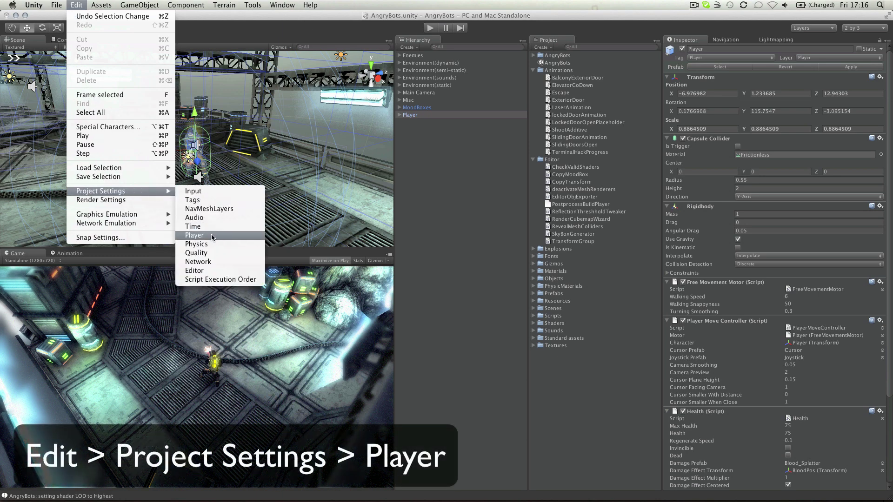
click(190, 235)
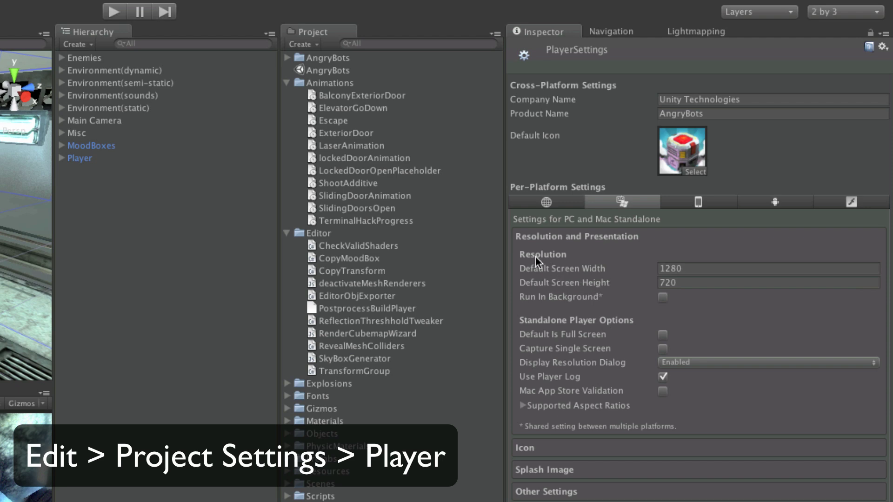
click(707, 269)
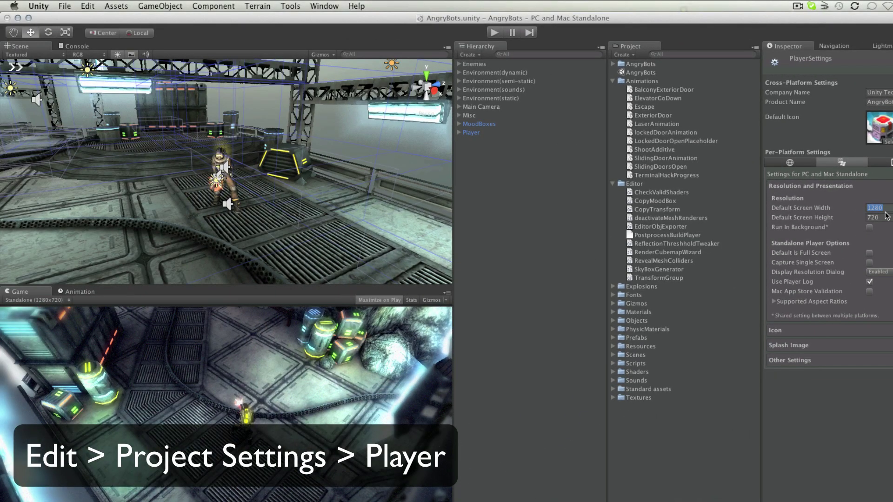
text(1300)
key(Return)
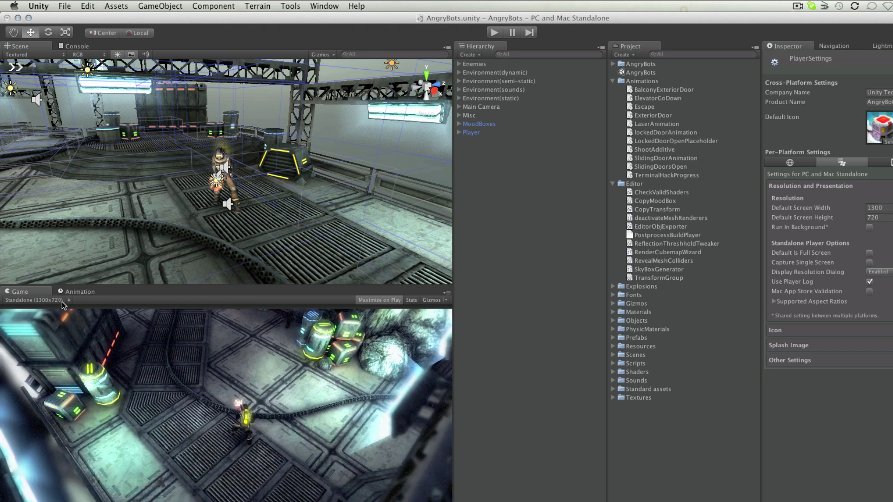
- Switch the build platform to Web Player and close the build settings
click(67, 6)
click(93, 108)
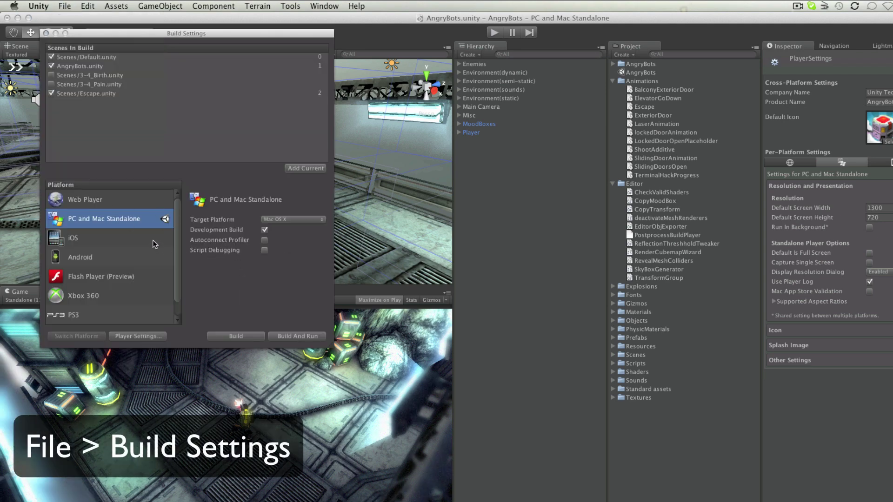
click(116, 201)
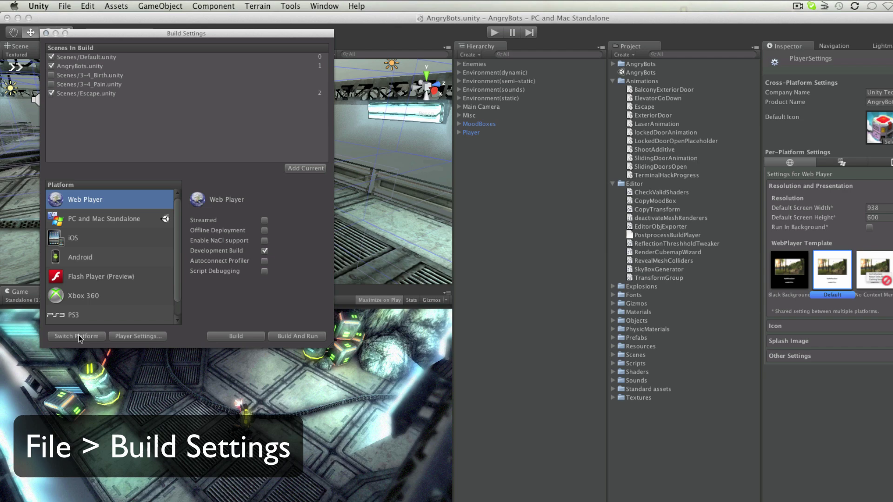
click(77, 336)
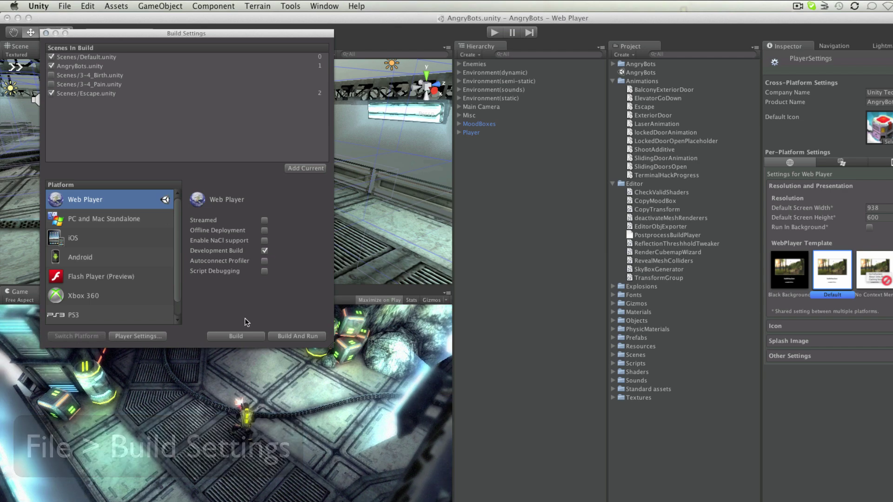
click(46, 33)
- Set the Game view's aspect to Web (938x600) and play-test the game at that size
click(55, 300)
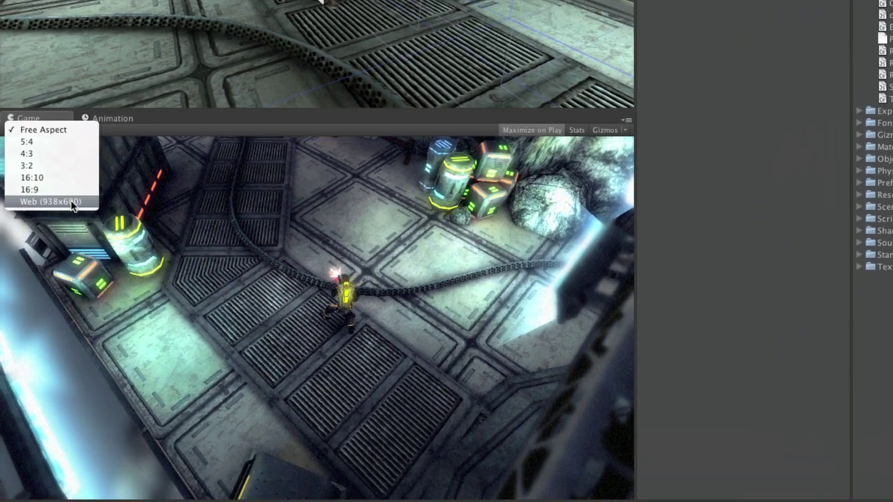
click(65, 201)
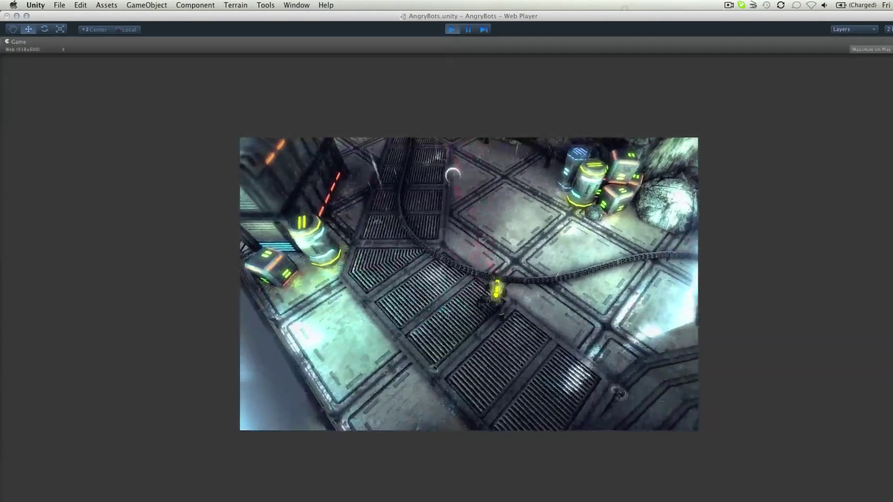
drag(437, 181, 367, 191)
key(w)
key(w)
key(a)
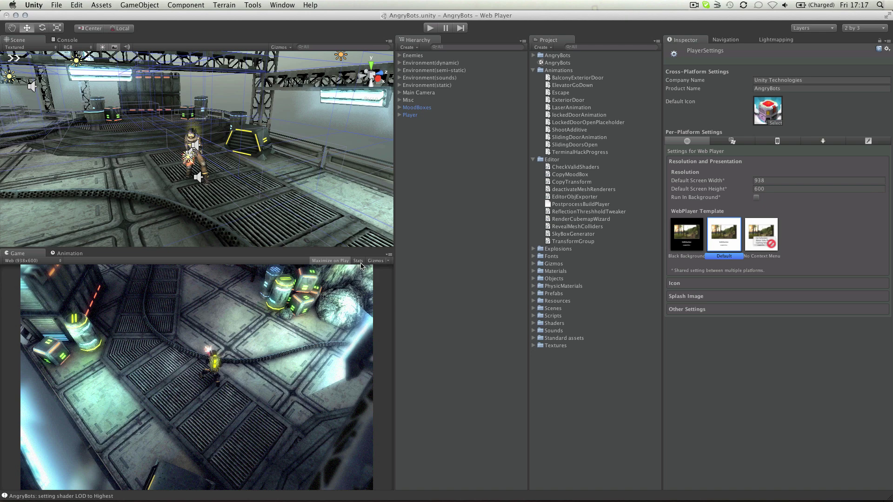
- Show the rendering statistics overlay in the Game view and hide it again
click(358, 261)
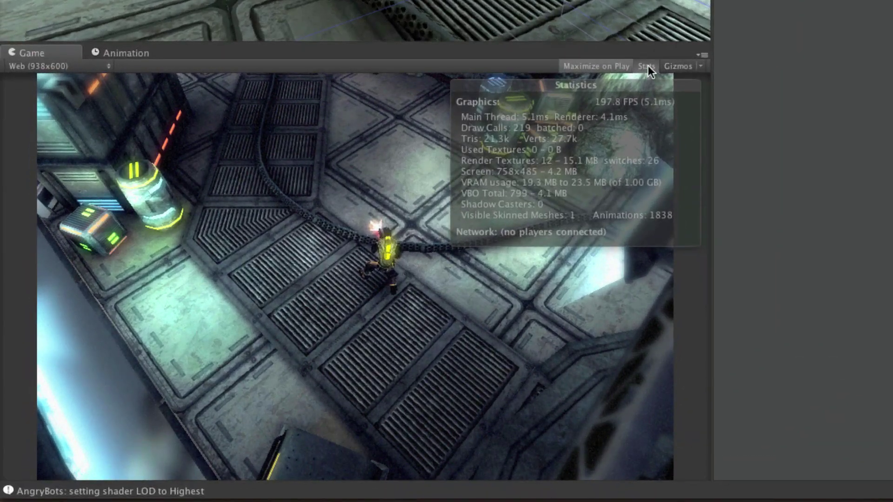
click(358, 261)
click(648, 70)
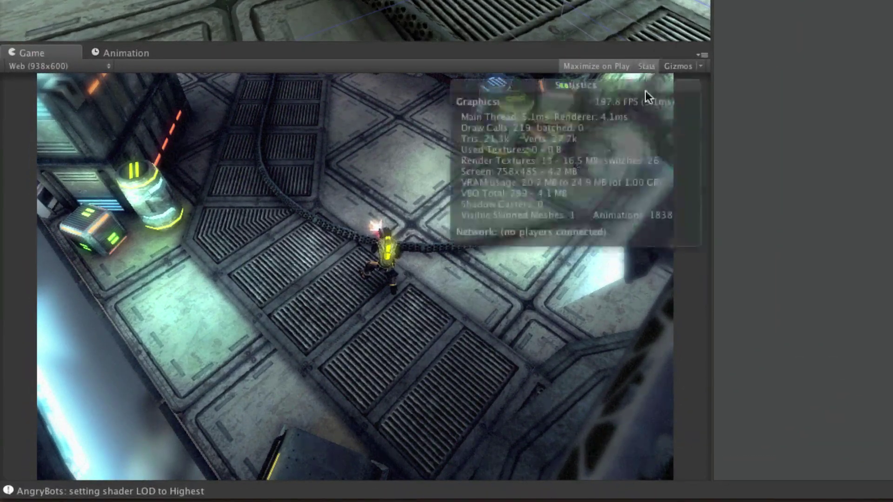
click(653, 68)
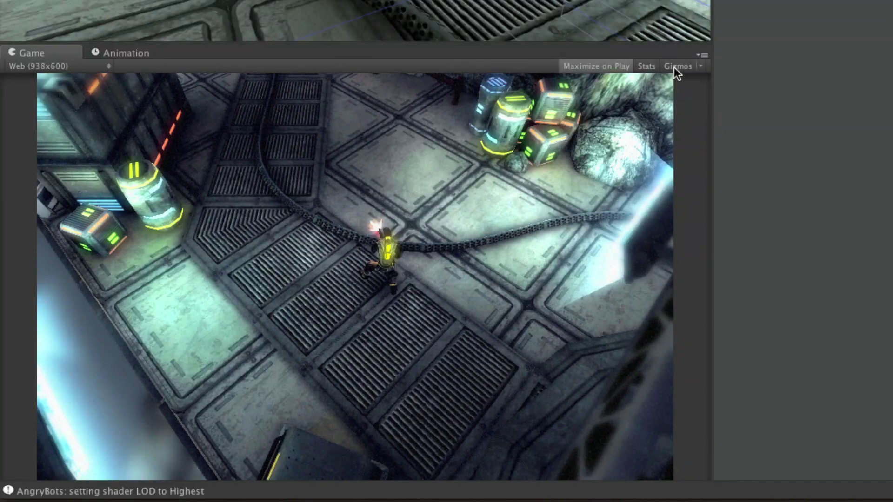
- Turn on gizmos in the Game view and inspect its list of gizmo types
click(677, 68)
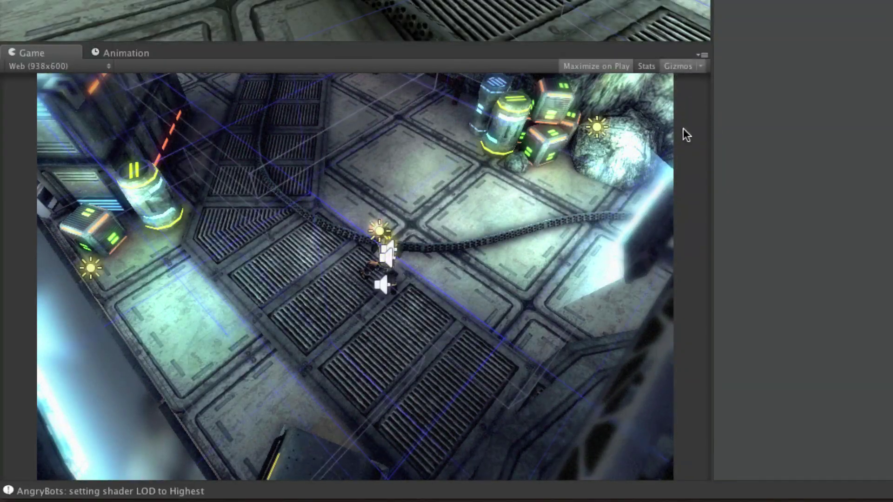
click(700, 66)
click(702, 65)
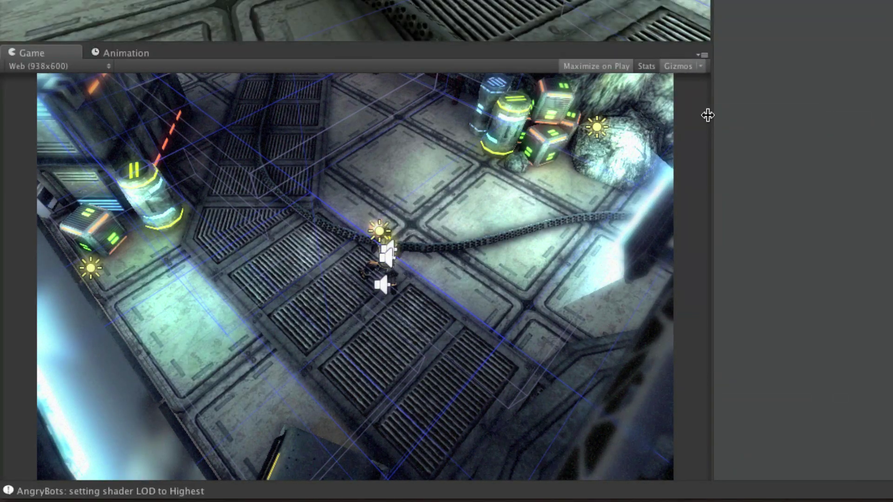
click(701, 66)
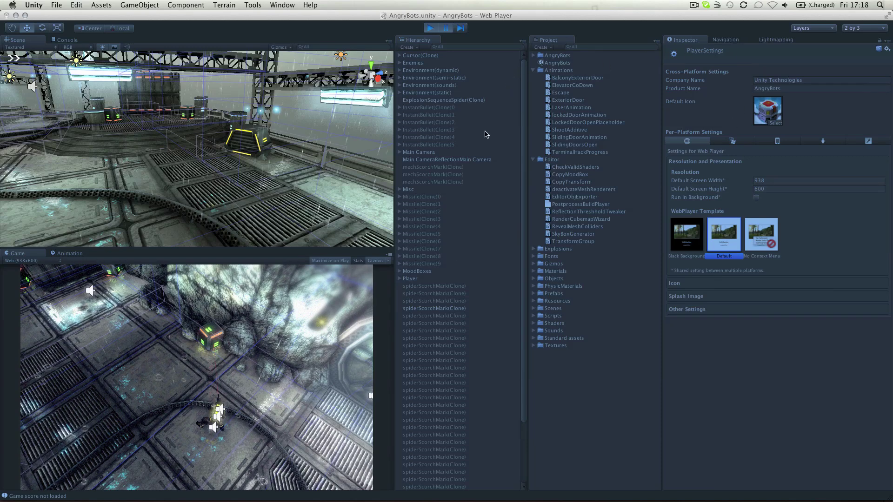
- Select the semi-static, sounds and static environment groups and the explosion sequence object in turn to examine their gizmos in the Game view
click(453, 78)
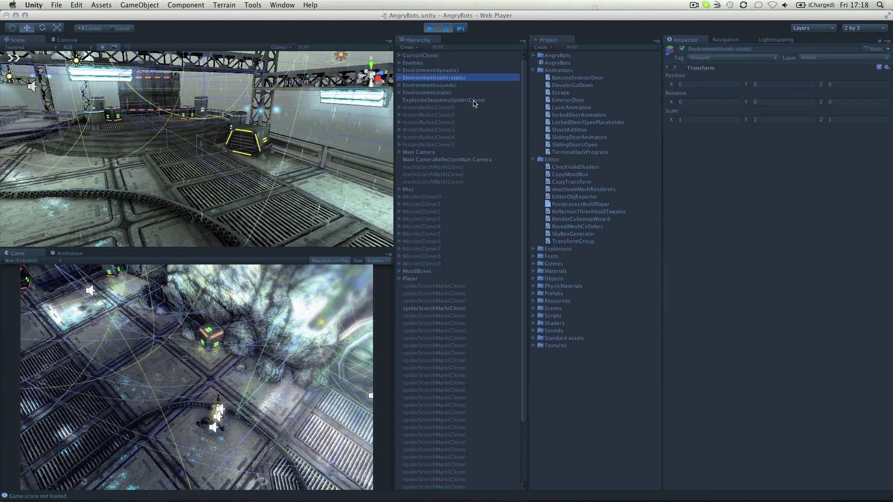
click(458, 87)
click(454, 93)
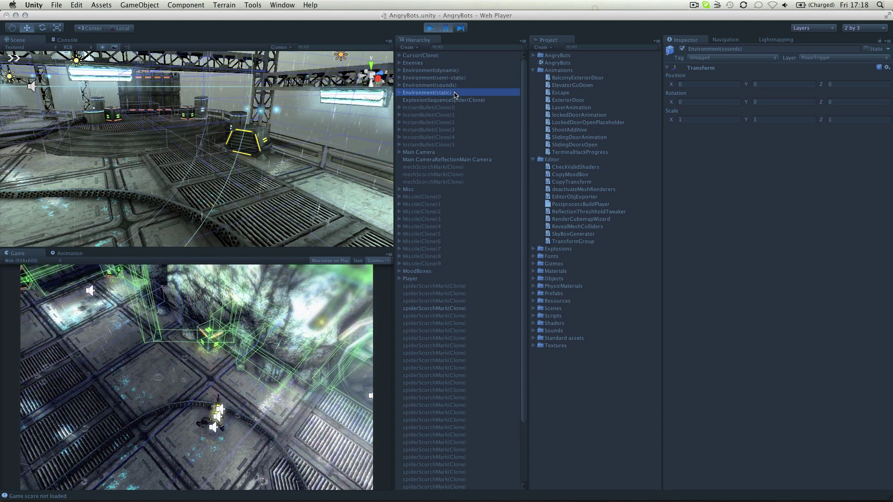
click(461, 100)
- Select the Main Camera and look through its attached components and live property values
click(456, 152)
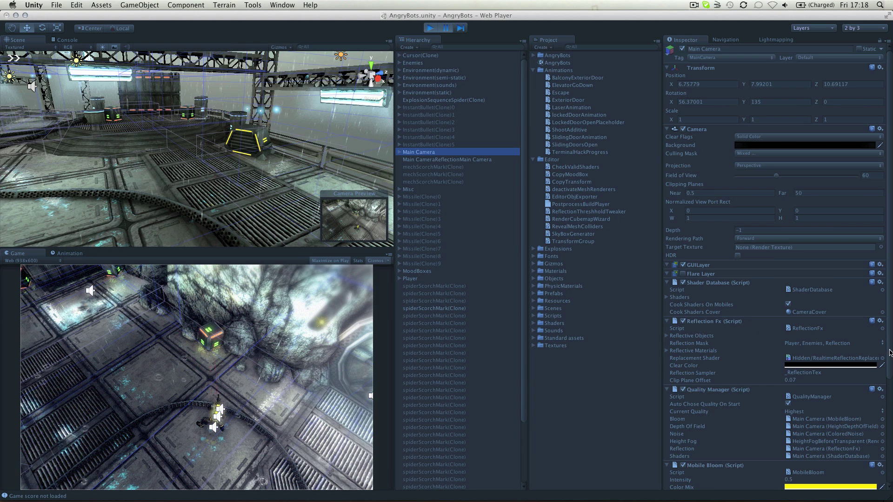
drag(889, 352, 890, 457)
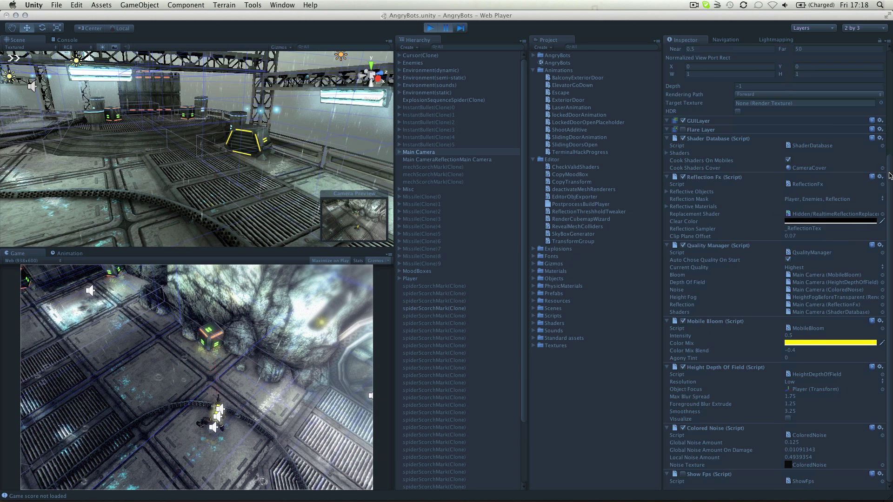
scroll(883, 186, up, 6)
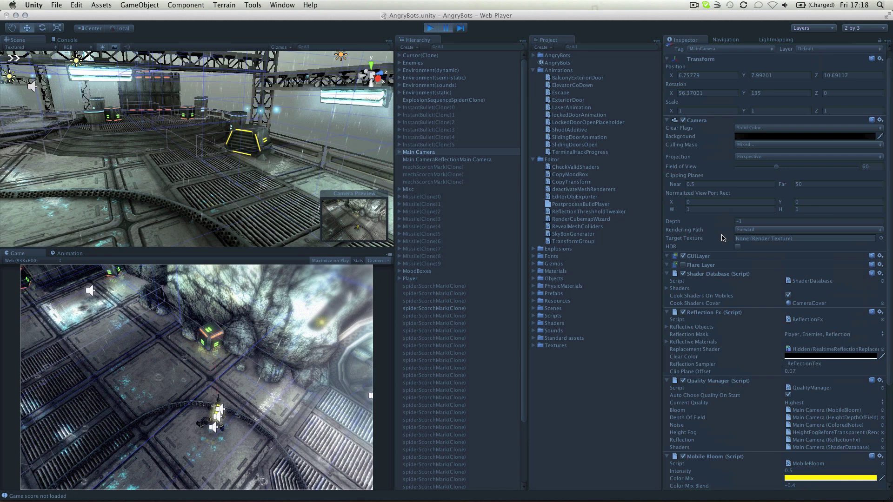
- Resume the paused game, exit play mode, and open the Colors section of the editor preferences
click(444, 28)
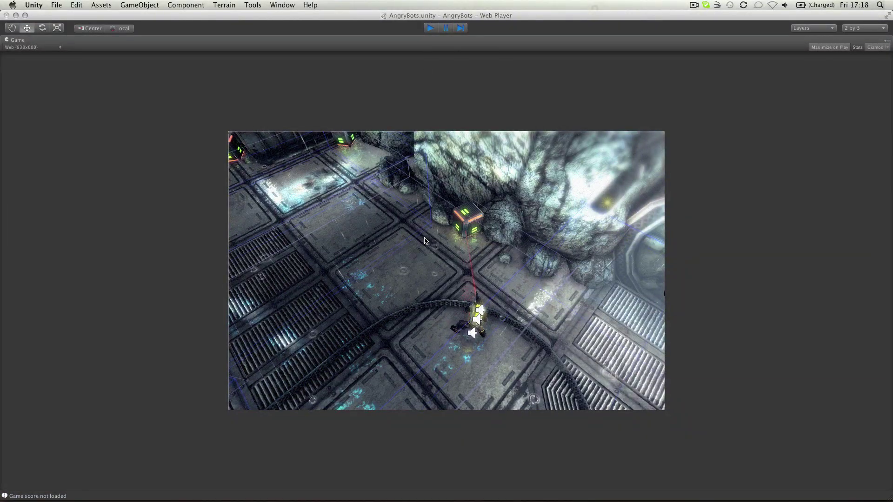
key(super+p)
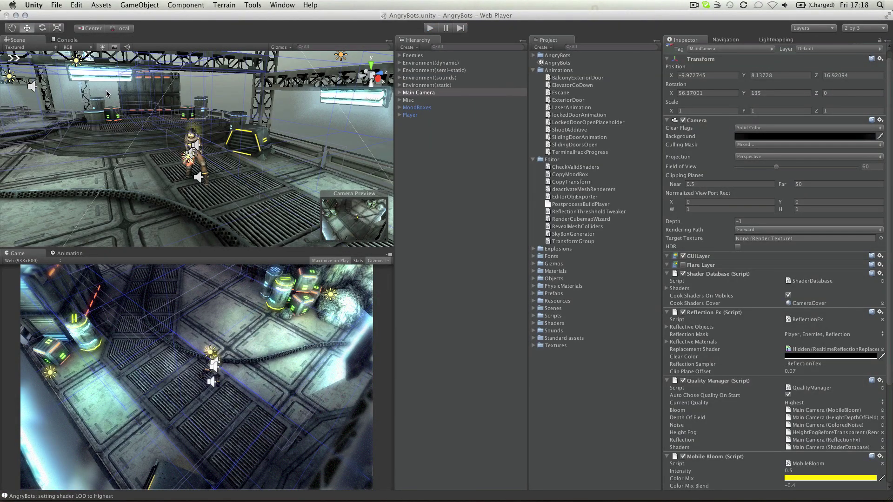
click(34, 5)
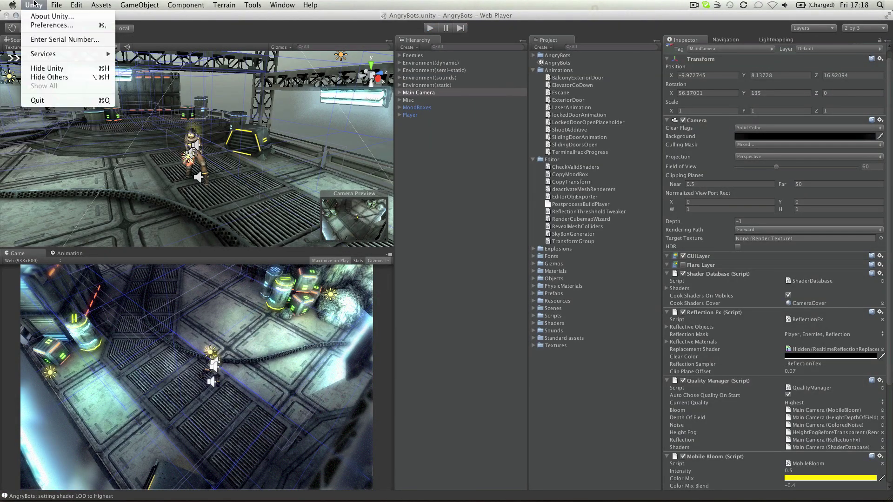
click(47, 25)
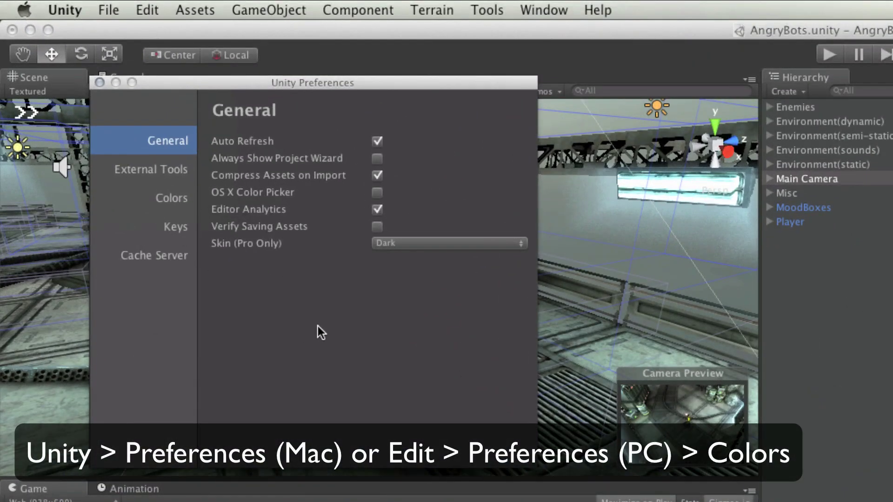
click(172, 198)
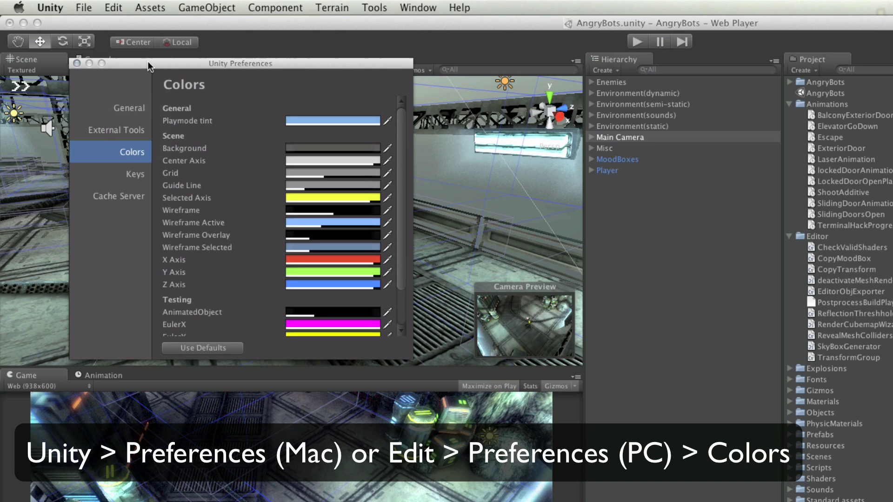
- Set the Playmode tint to bright magenta (RGB 255, 42, 252) and close the preferences
click(339, 121)
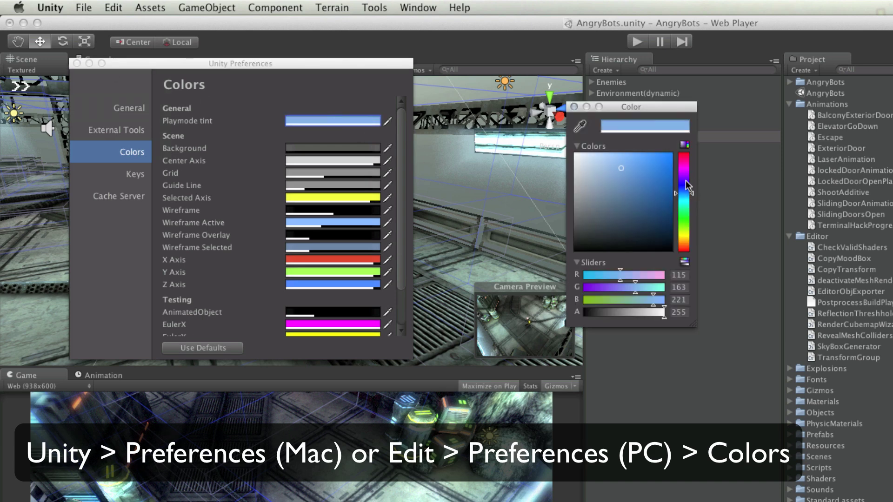
drag(687, 186, 687, 168)
click(653, 156)
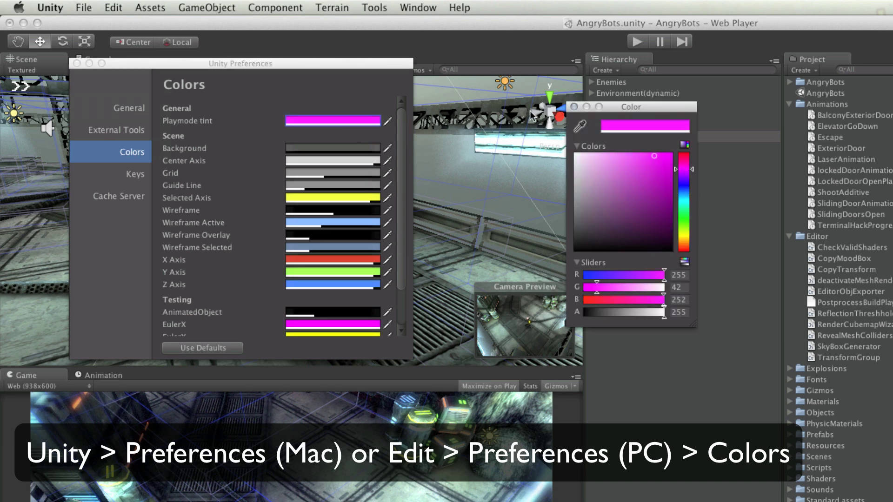
click(574, 107)
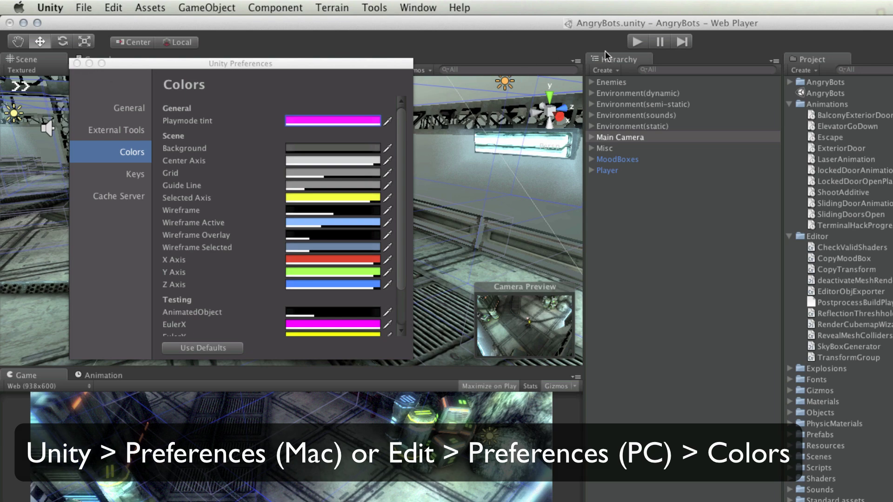
click(77, 63)
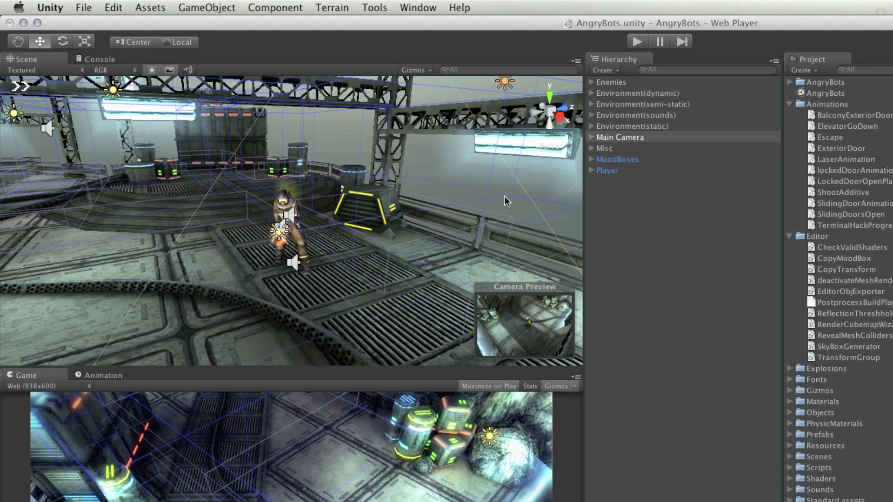
- Play the game and move the character forward to check the editor's new play mode tint
click(639, 42)
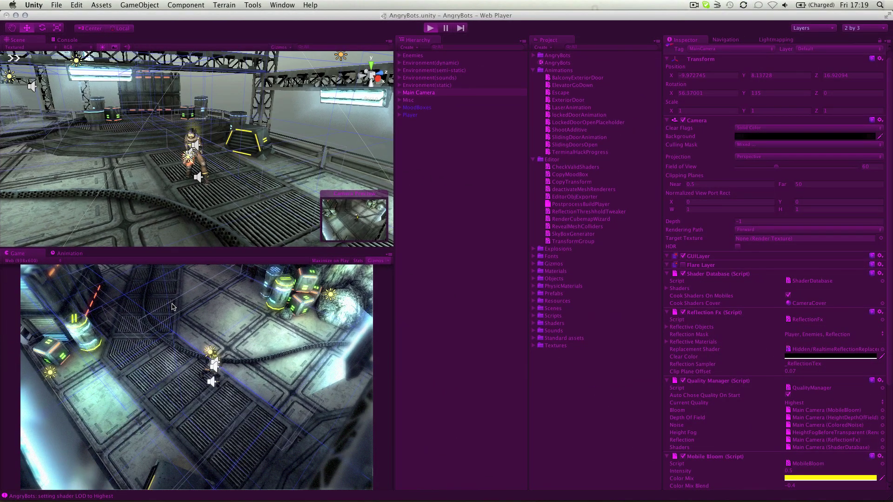
key(w)
mouse_move(157, 301)
mouse_down()
mouse_move(139, 298)
mouse_move(244, 258)
mouse_up()
key(w)
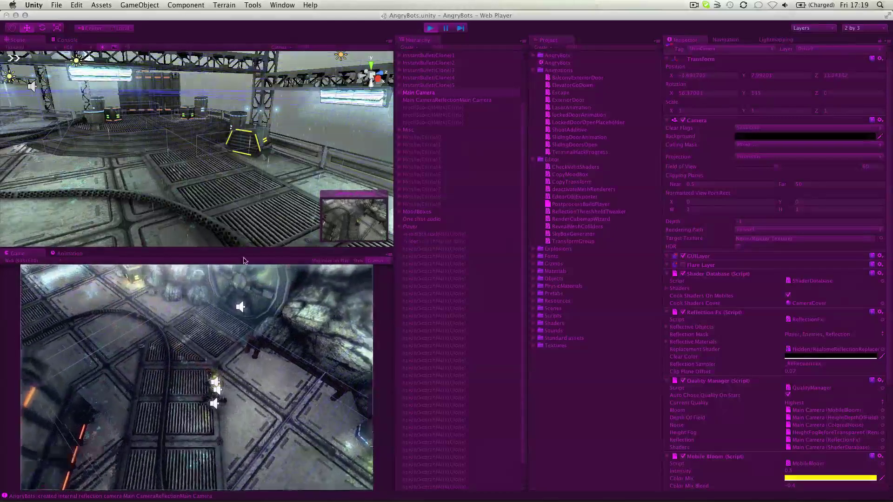